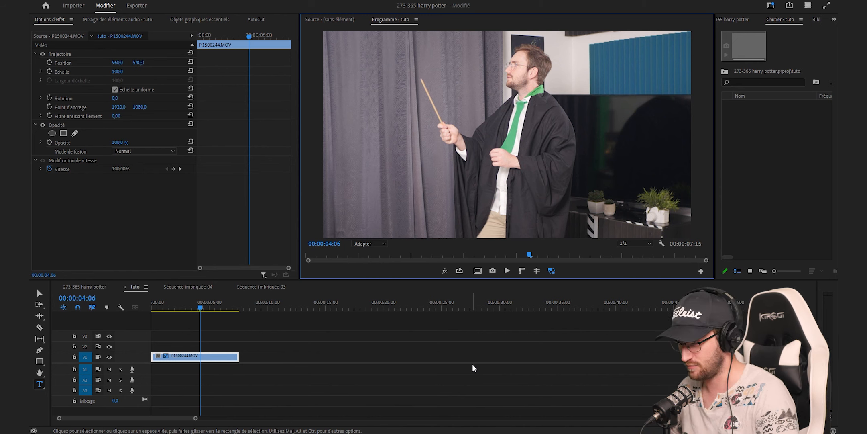
Create a new adjustment layer (Calque d'effets) of 1920 x 1080 pixels at 25 fps with square pixels.
mouse_move(197, 309)
left_mouse_down()
mouse_move(177, 308)
mouse_move(205, 312)
left_mouse_up()
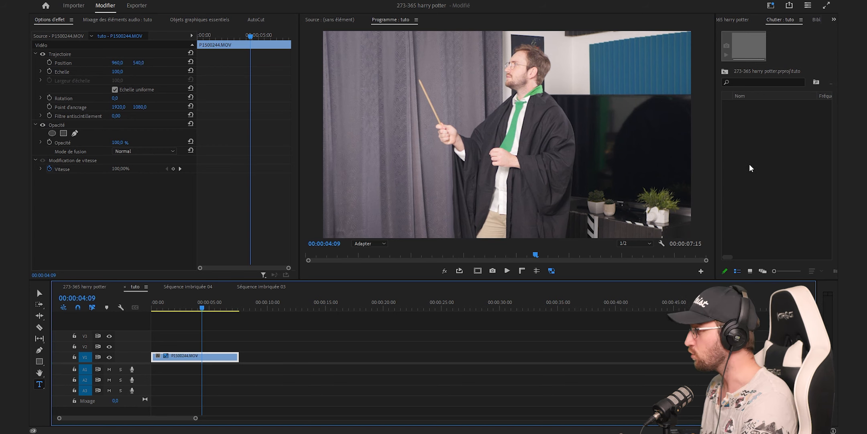
right_click(751, 168)
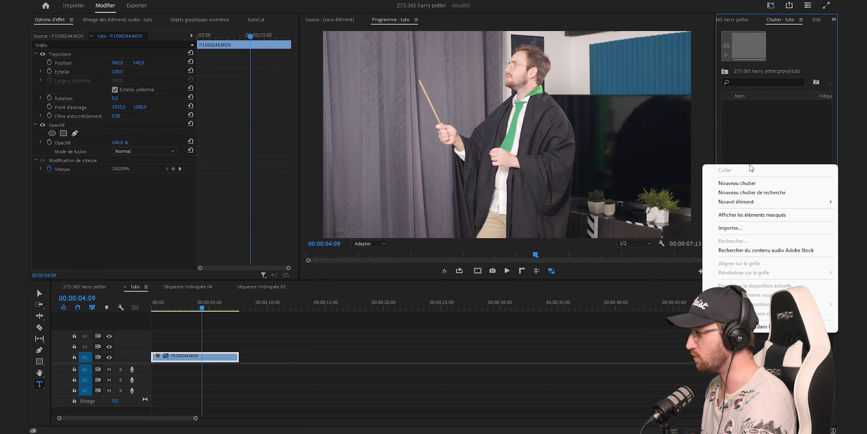
mouse_move(761, 203)
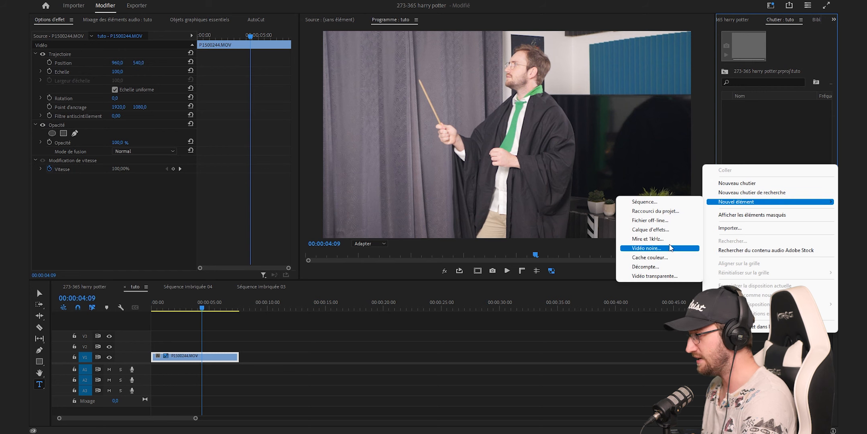
left_click(666, 230)
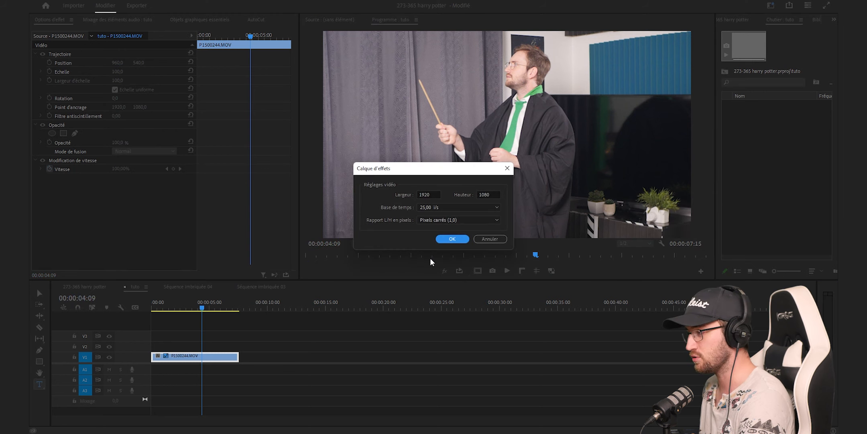
left_click(449, 239)
Place the adjustment layer on V3 matching the full length of P1500244.MOV, and duplicate it onto V2.
left_click_drag(777, 106, 153, 336)
left_click_drag(206, 335, 239, 336)
mouse_move(176, 336)
left_mouse_down()
mouse_move(176, 348)
mouse_move(179, 338)
left_mouse_up()
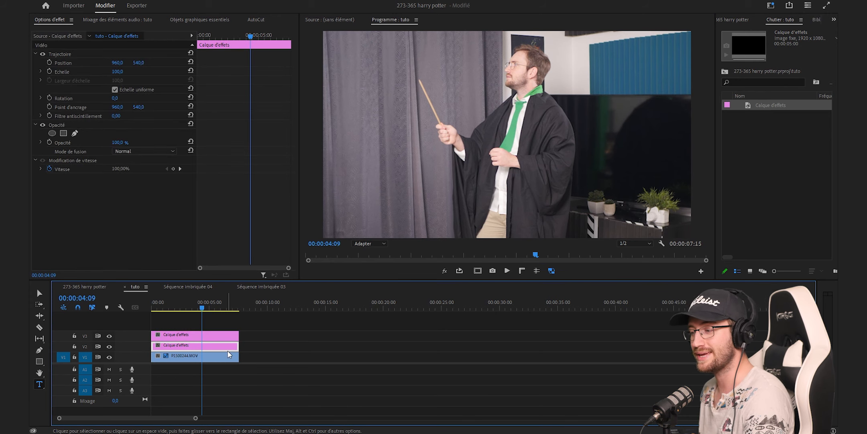
Find the Recadrage video effect and apply it to the adjustment layer on V3.
left_click(223, 335)
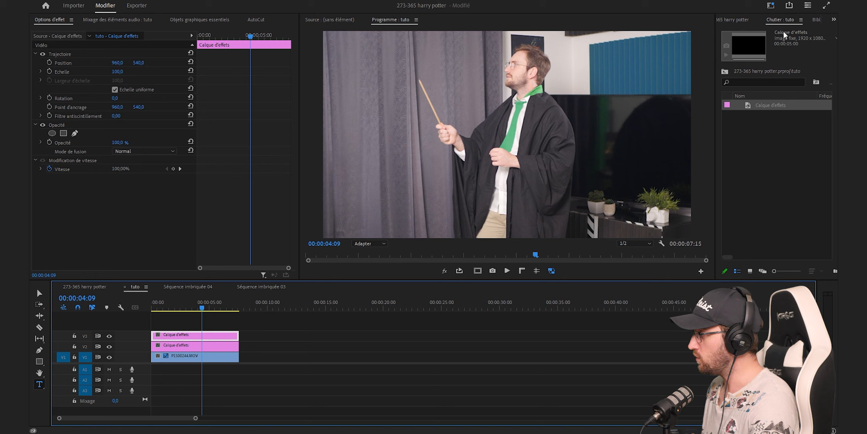
scroll(786, 20, "up", 1)
scroll(777, 24, "down", 3)
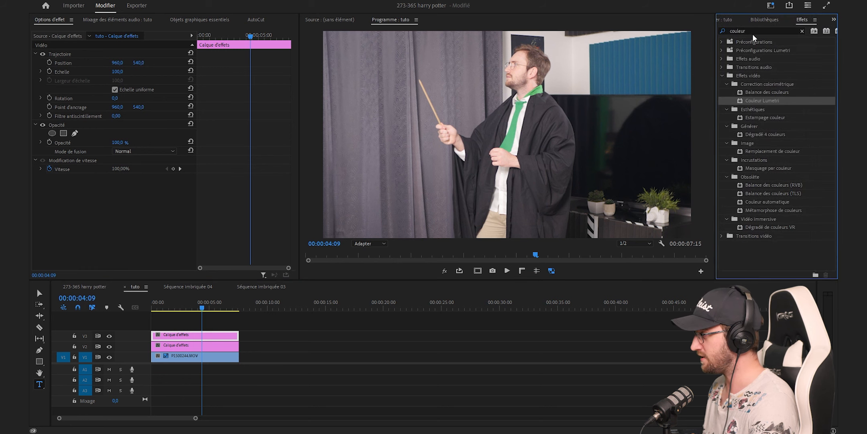
double_click(751, 31)
type("reca")
left_click_drag(757, 93, 205, 335)
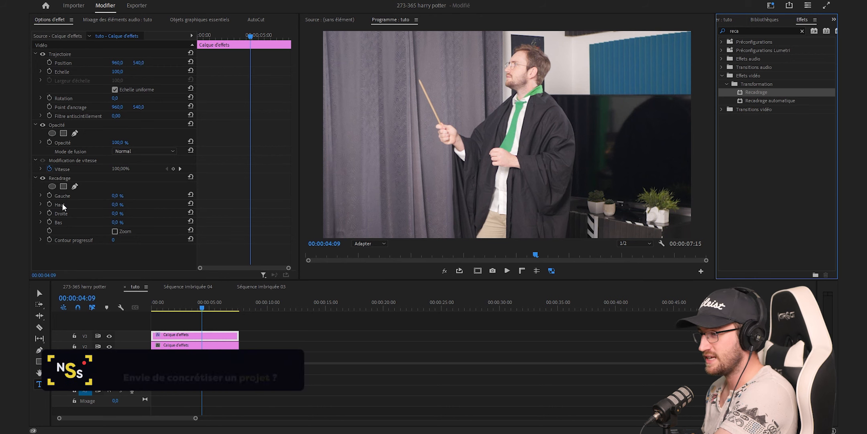
Set the crop's Haut and Bas values to 8 % each, and shift the P1500244.MOV clip down in the frame.
left_click(117, 204)
type("8")
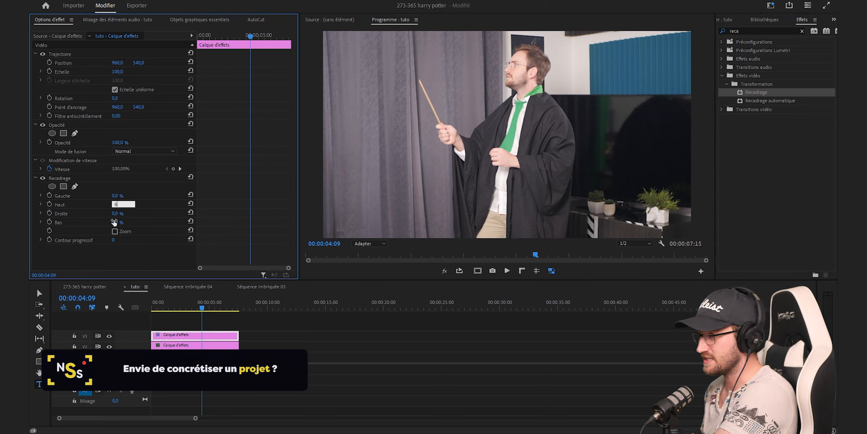
left_click(115, 222)
type("8")
left_click_drag(196, 223, 193, 224)
left_click(225, 357)
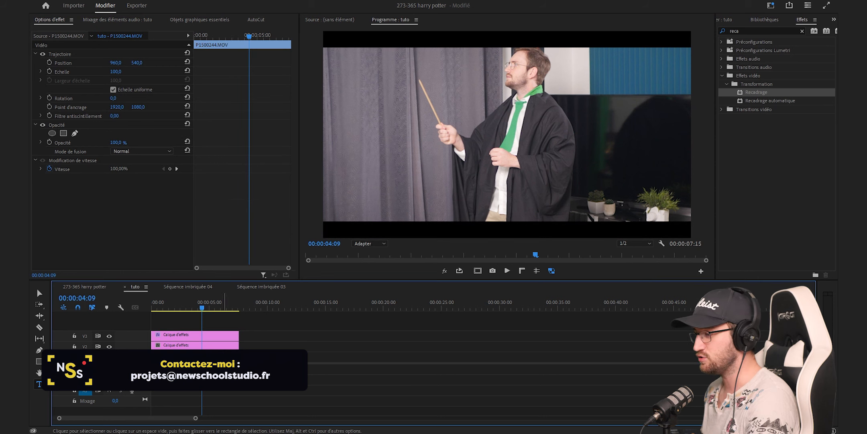
left_click_drag(138, 63, 162, 62)
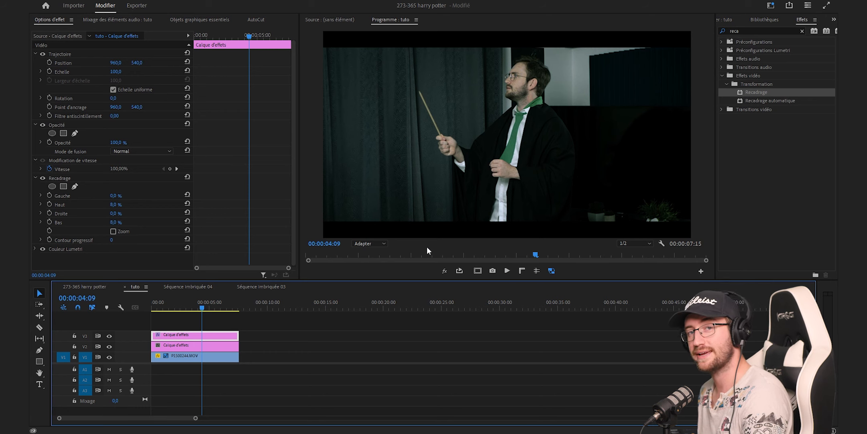
Add sequence markers around the wand's upward swing, at 00:00:03:01 and 00:00:03:07.
left_click(177, 307)
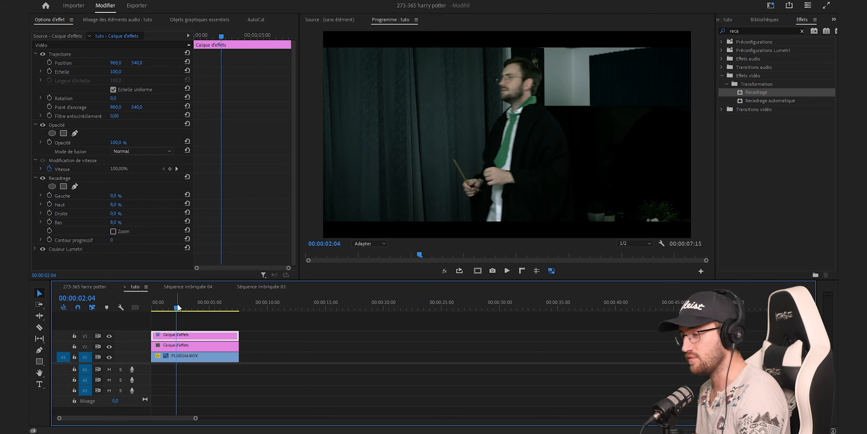
left_click(165, 307)
left_click_drag(166, 306, 191, 309)
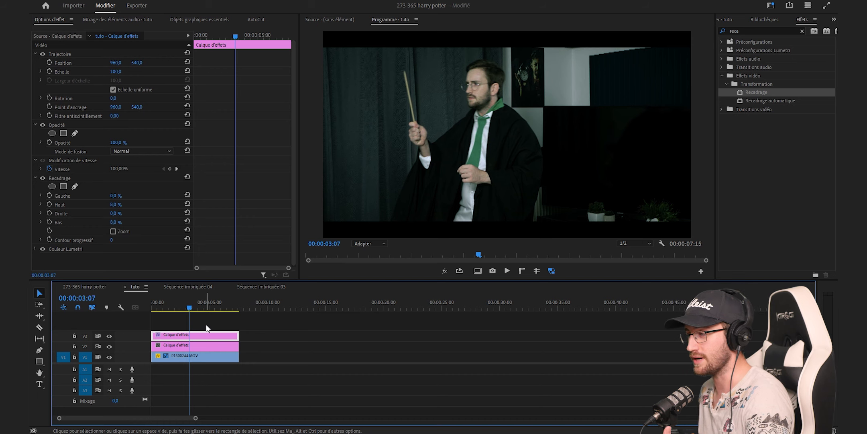
key("Left")
key("Left")
key("Left")
key("Left")
key("Left")
key("Left")
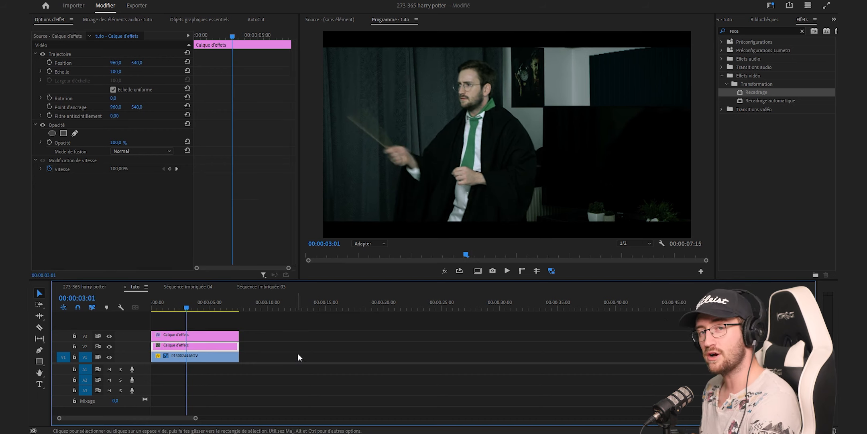
left_click(337, 353)
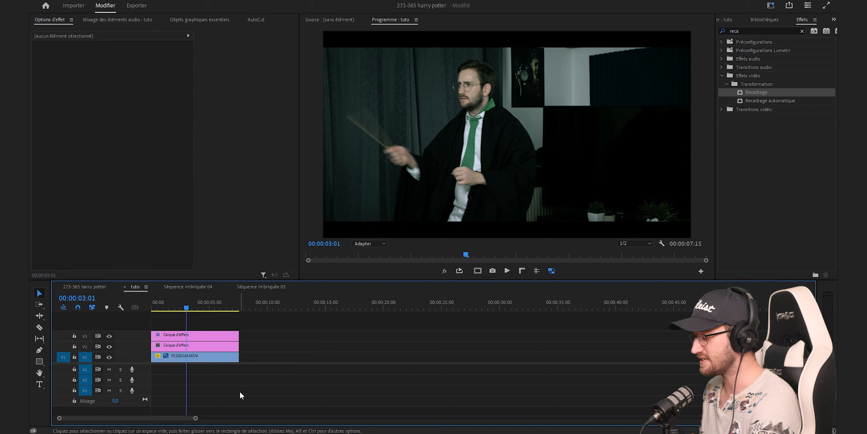
key("m")
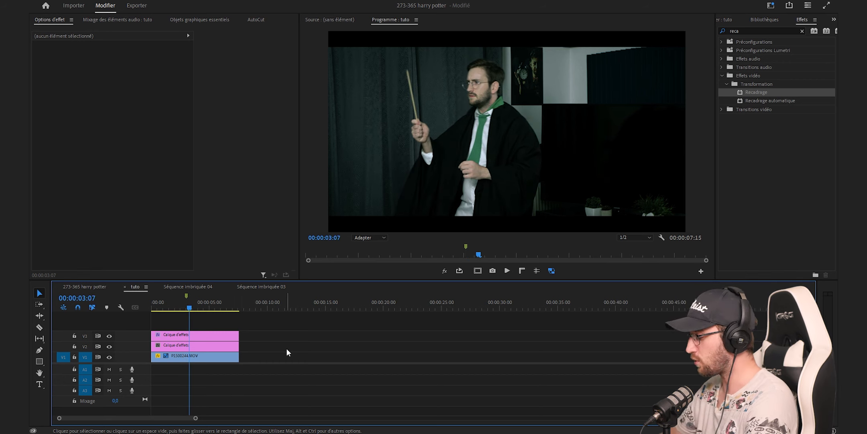
key("m")
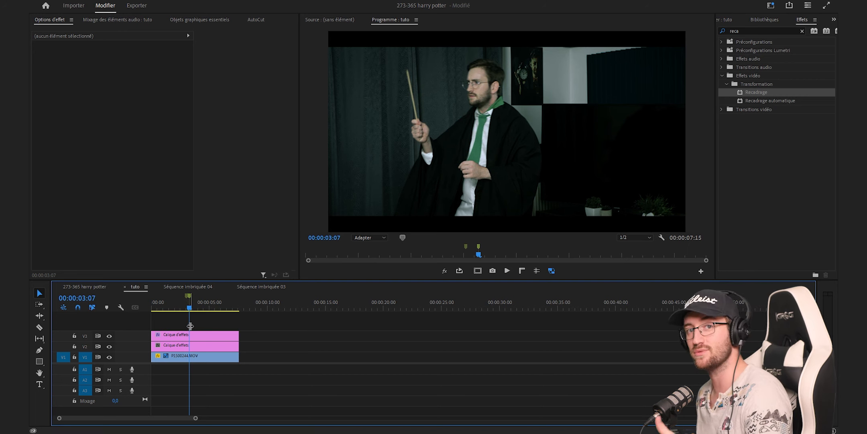
Find the Lumière parasite video effect and apply it to the adjustment layer on V2.
key("backslash")
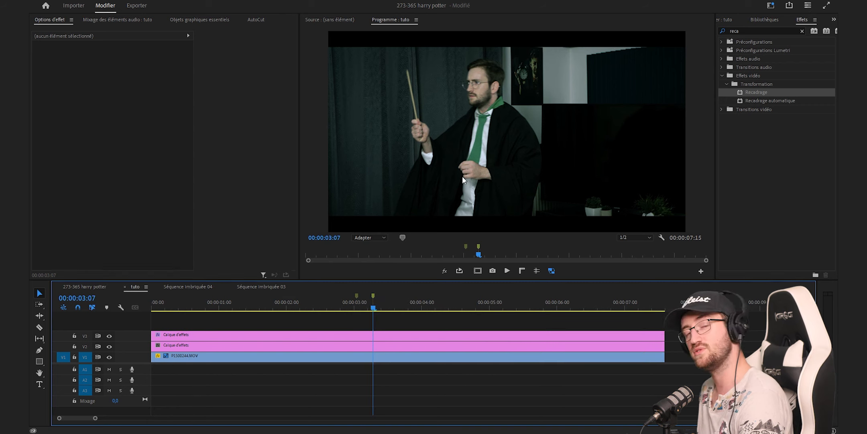
left_click(748, 29)
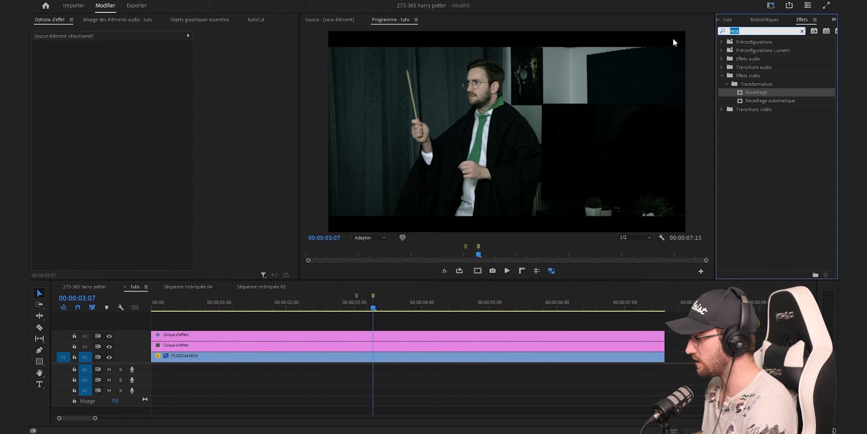
type("lu")
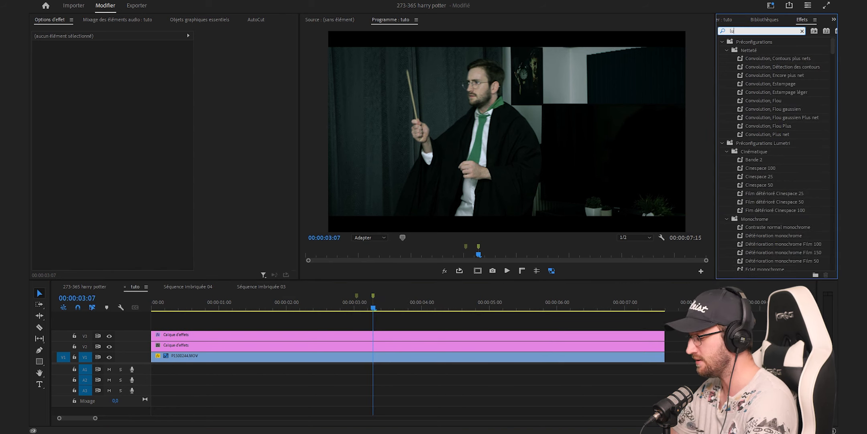
type("miè")
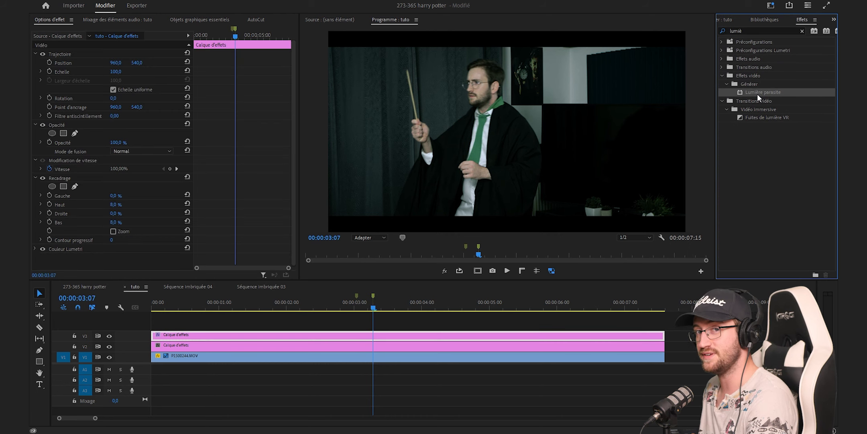
left_click_drag(672, 265, 341, 348)
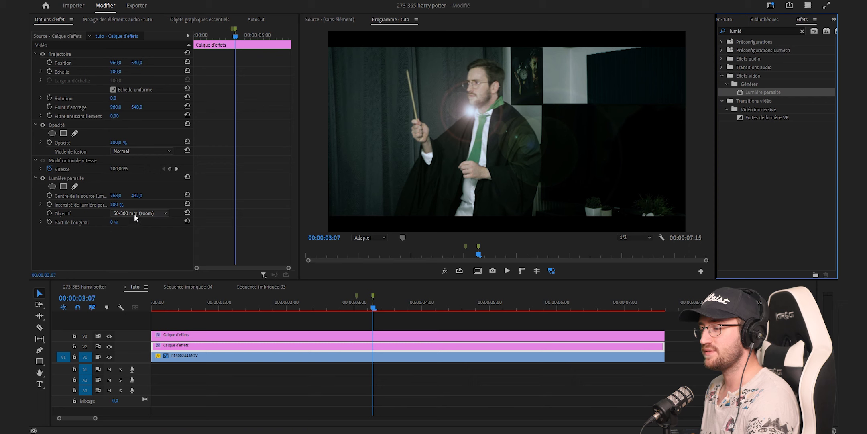
Set the lens flare's Objectif to 105 mm normal and its intensity to 0 %.
left_click(157, 214)
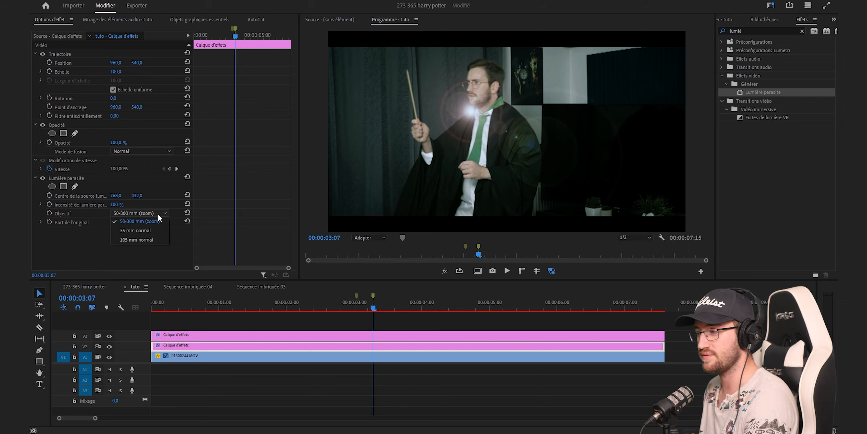
left_click(155, 238)
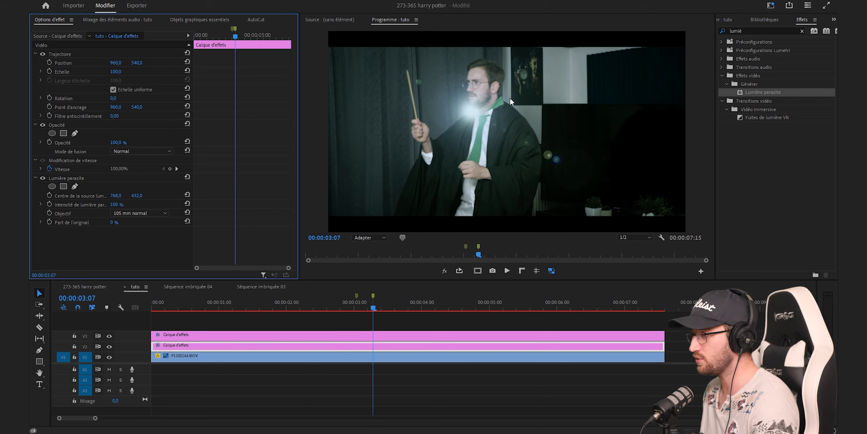
left_click(249, 333)
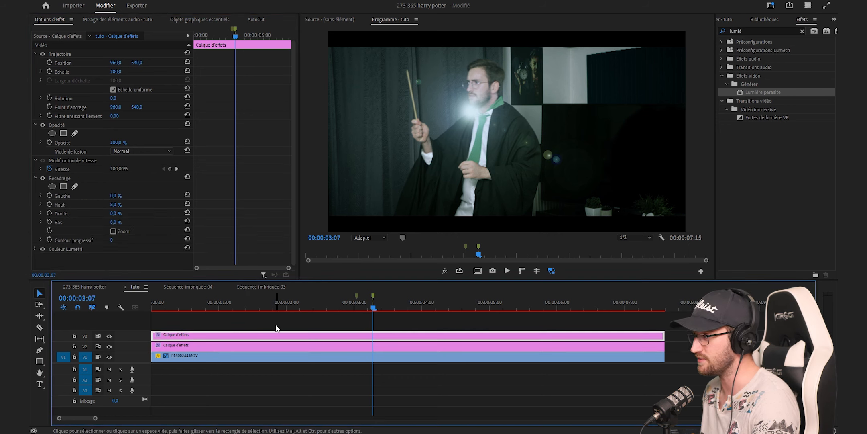
left_click(281, 346)
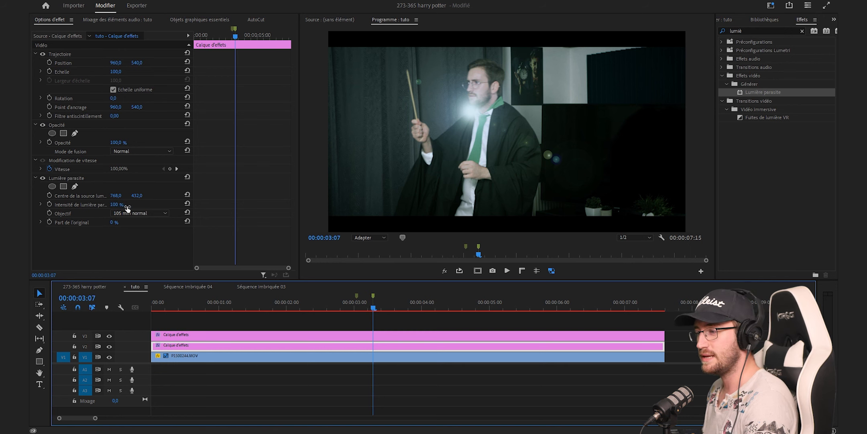
left_click_drag(121, 206, 75, 196)
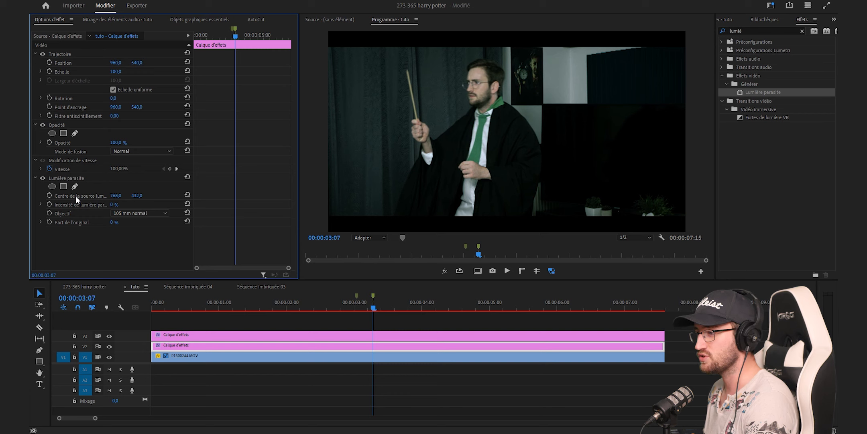
Move the flare's centre onto the wand tip at about 423.4, 212.8 and start keyframing it at 00:00:03:07.
left_click(75, 196)
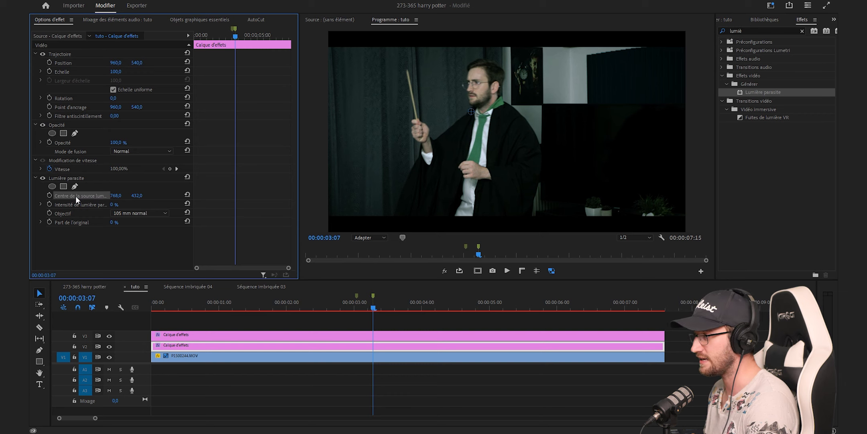
left_click_drag(471, 114, 472, 112)
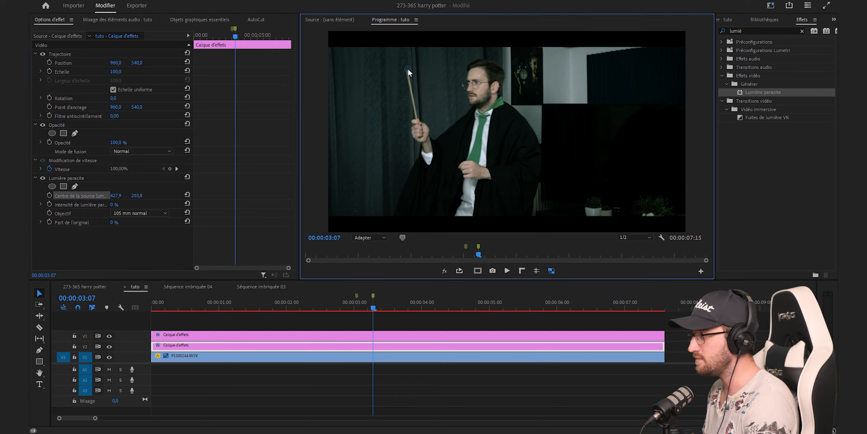
left_click(38, 195)
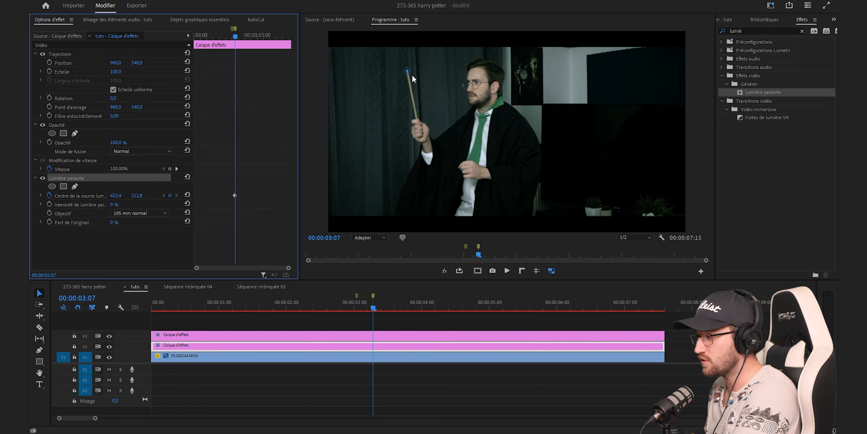
Keyframe the flare's centre onto the wand tip frame by frame, backwards from 00:00:03:07 to 00:00:03:01.
key("Left")
left_click_drag(407, 71, 399, 76)
key("Left")
key("Left")
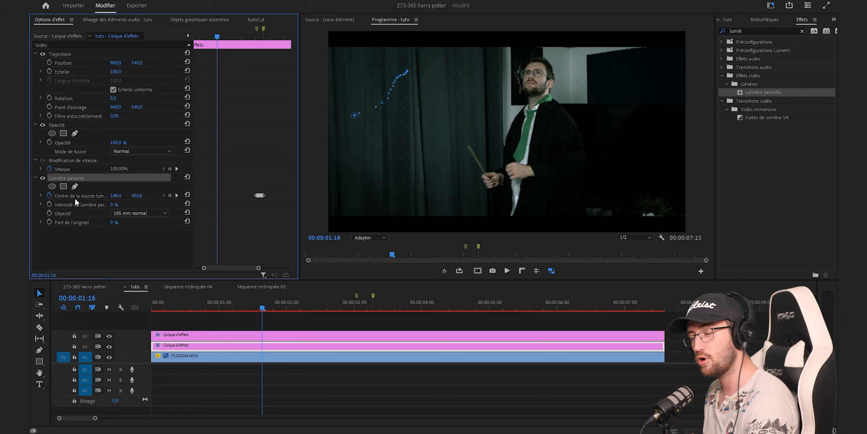
Add flare intensity keyframes of 0 % at 00:00:03:01 and 00:00:03:07.
left_click(177, 195)
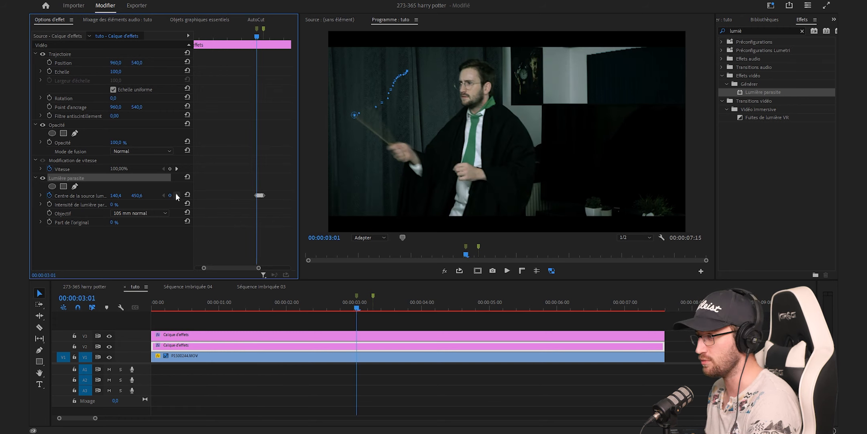
left_click(50, 205)
left_click(272, 36)
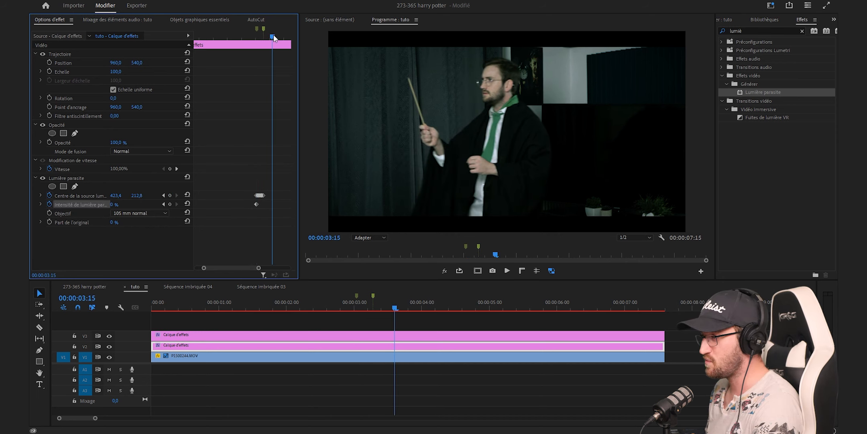
left_click(164, 195)
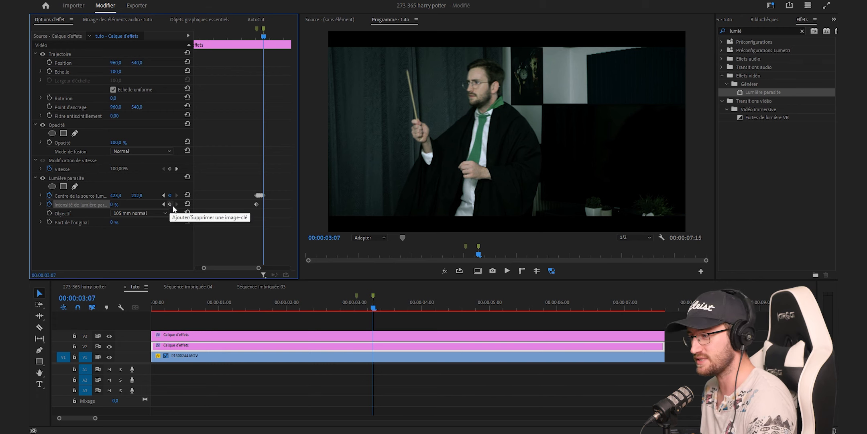
left_click(170, 204)
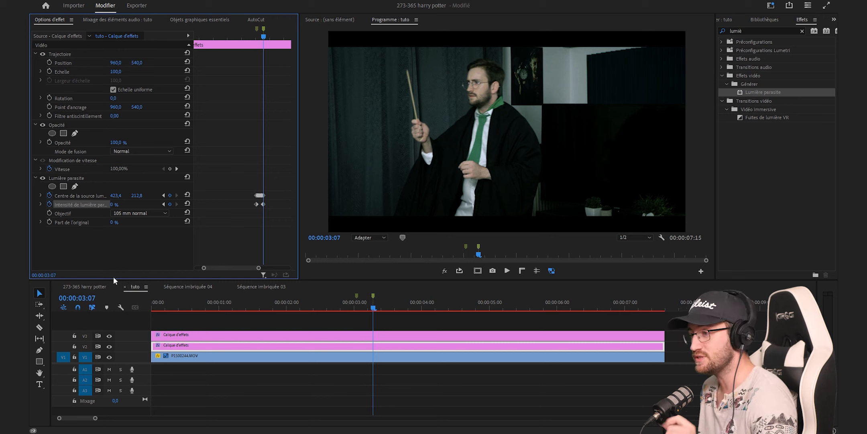
Keyframe the lens flare's centre onto the wand tip at 00:00:03:10, at about 425.0, 215.5.
left_click_drag(203, 268, 228, 268)
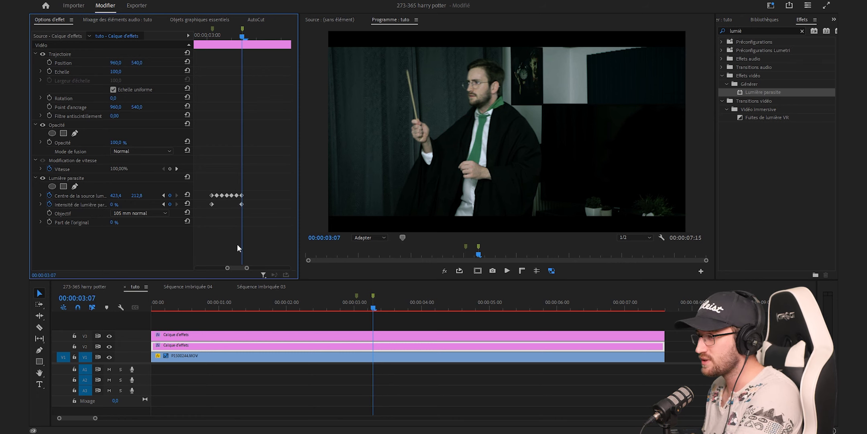
key("Right")
key("Right")
key("Right")
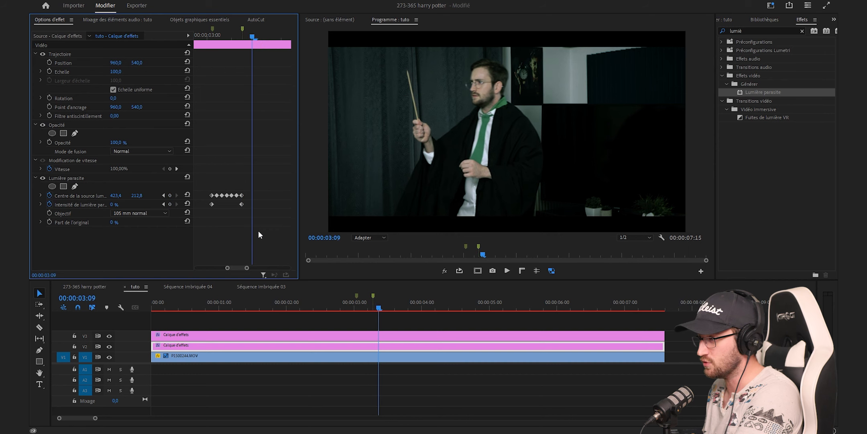
left_click(74, 195)
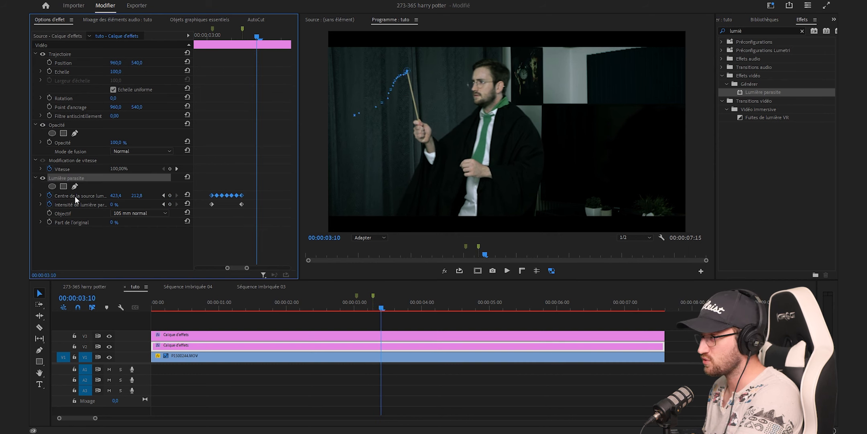
left_click(369, 237)
left_click(379, 311)
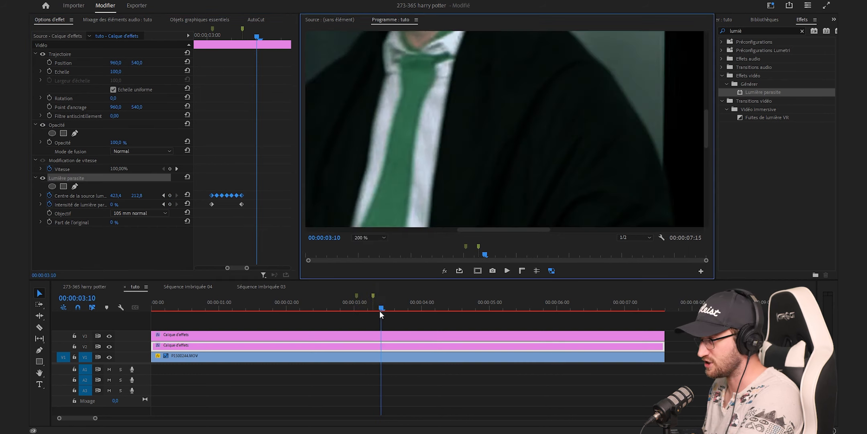
left_click_drag(439, 138, 440, 140)
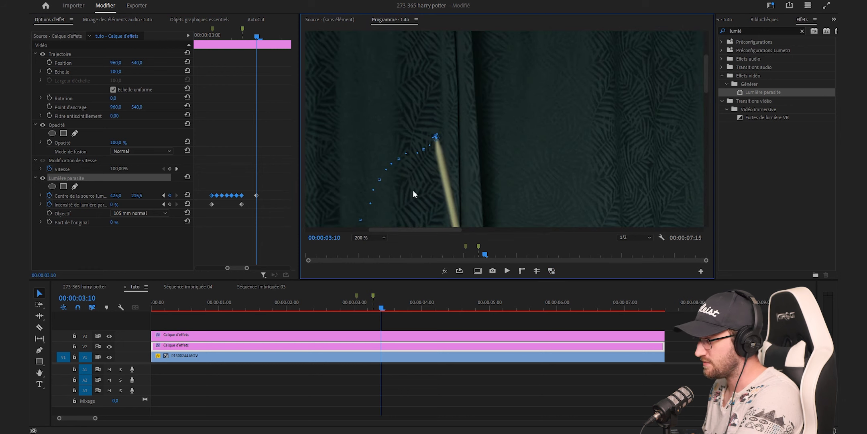
Continue keyframing the flare's centre onto the wand tip every three frames, at 00:00:03:13 (about 420.5, 239.5) and 00:00:03:16.
key("Right")
key("Right")
key("Right")
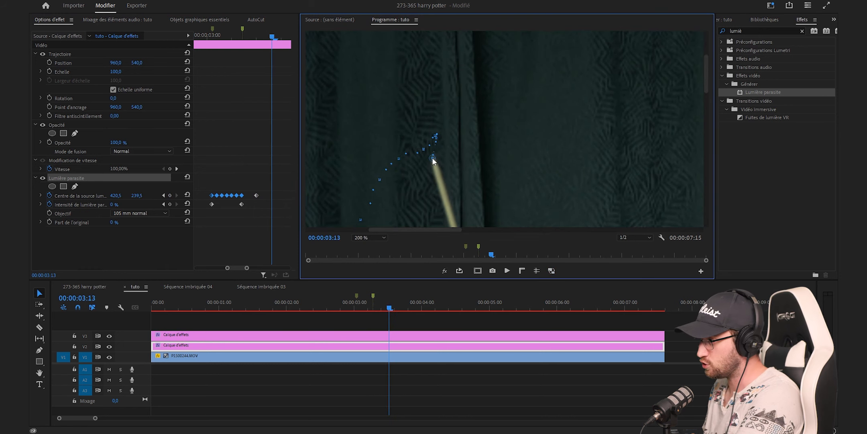
key("Right")
key("Right")
key("Right")
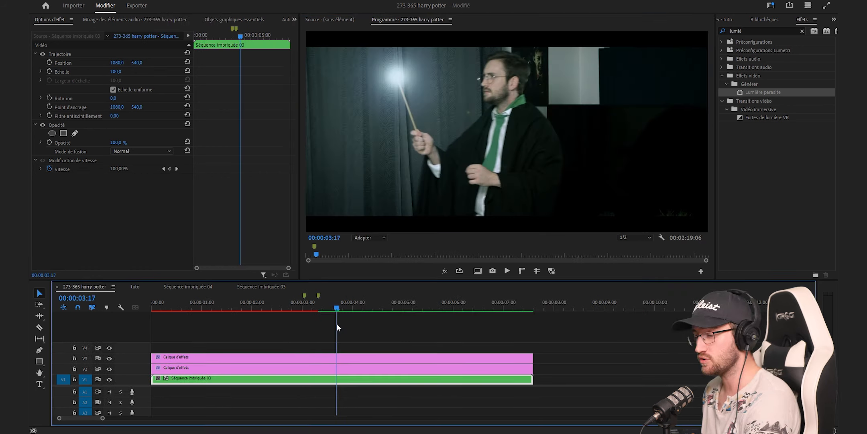
Set the lens flare's intensity keyframe at 00:00:03:07 to 100 %.
left_click_drag(337, 323, 404, 355)
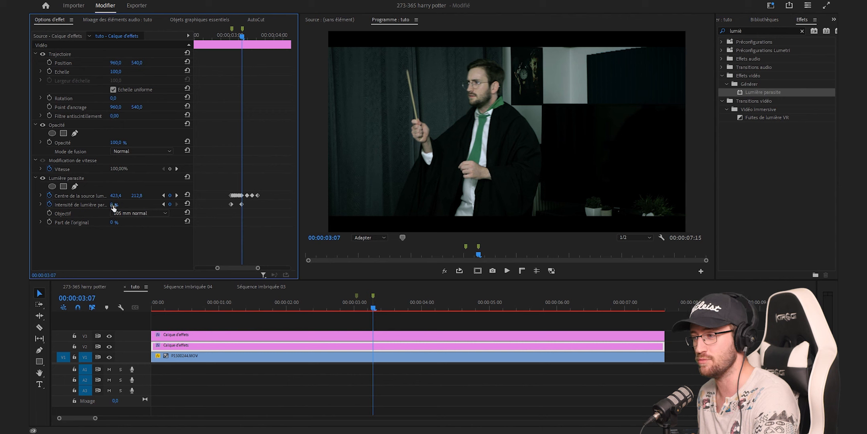
type("100")
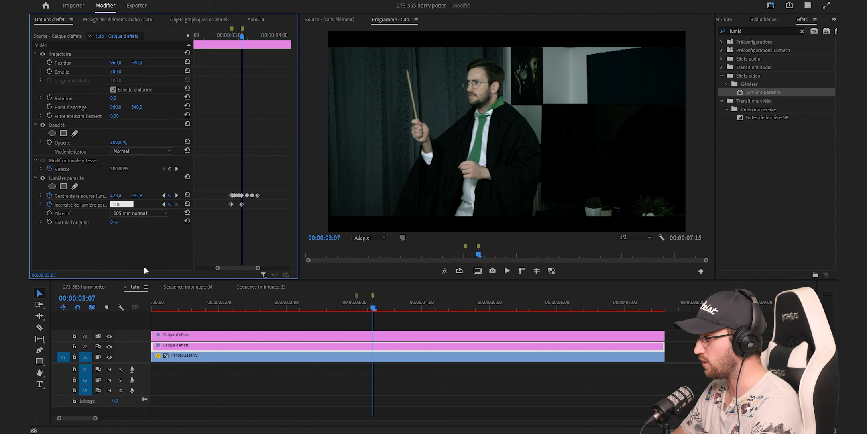
key("Return")
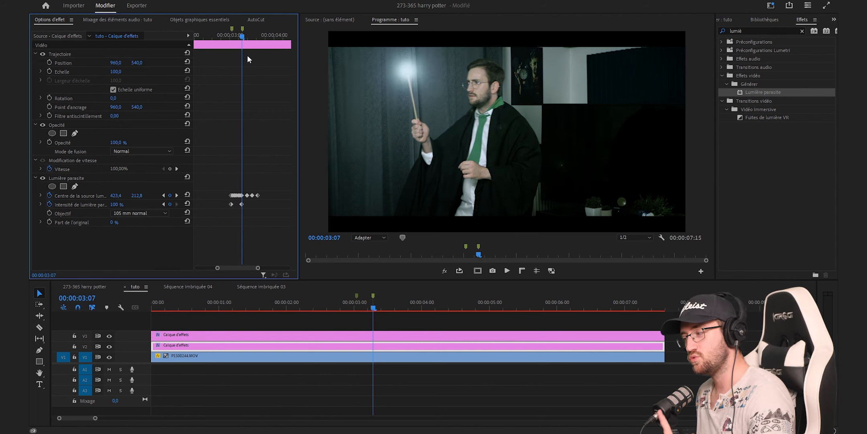
Split the uppermost adjustment layer on V3 at 00:00:03:01, where the flare begins.
left_click(236, 39)
left_click_drag(236, 38, 234, 39)
key("c")
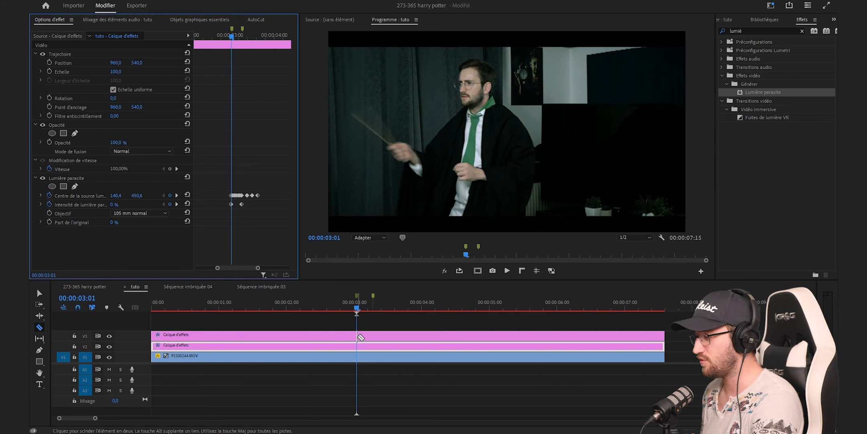
left_click(360, 337)
key("v")
left_click(342, 324)
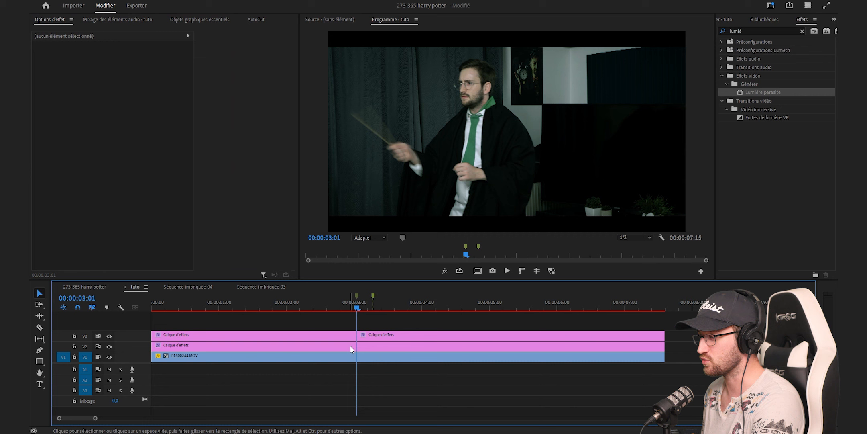
Add a second Couleur Lumetri effect to the first part of the split V3 adjustment layer.
left_click(303, 304)
left_click(304, 337)
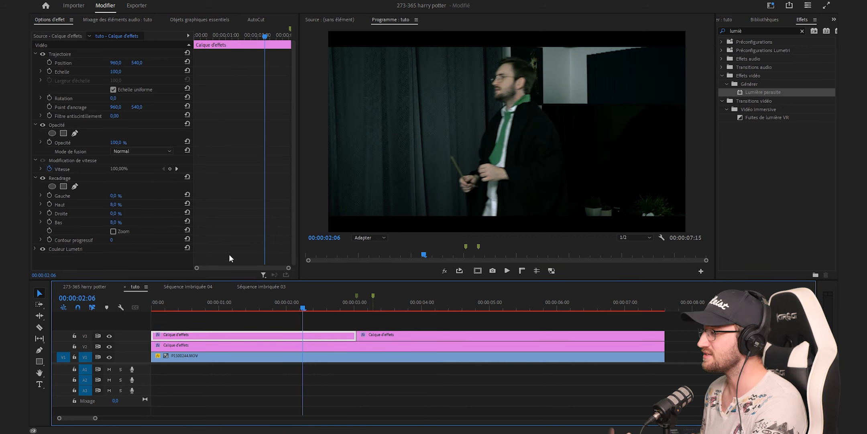
left_click(749, 30)
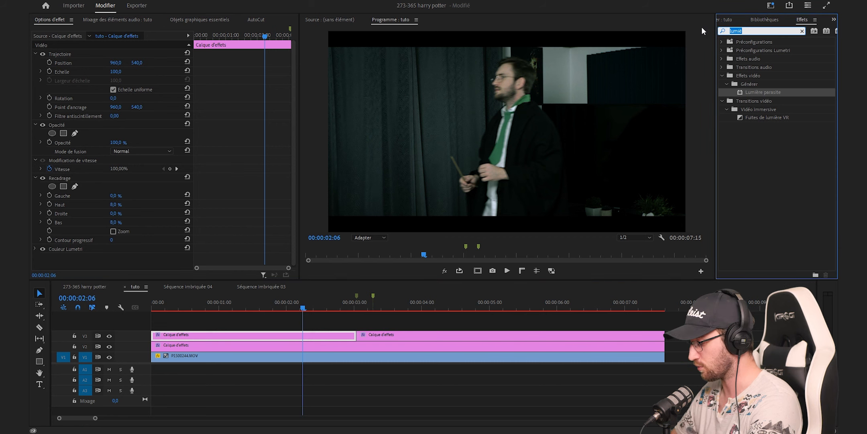
type("couleur")
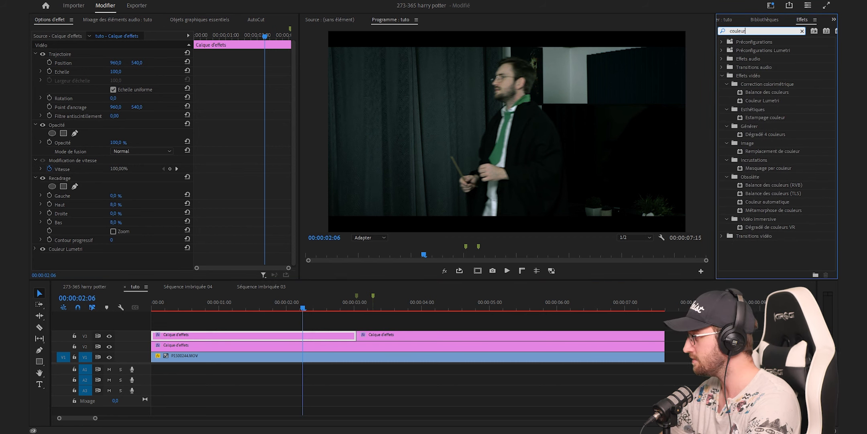
left_click(759, 101)
left_click_drag(758, 101, 259, 336)
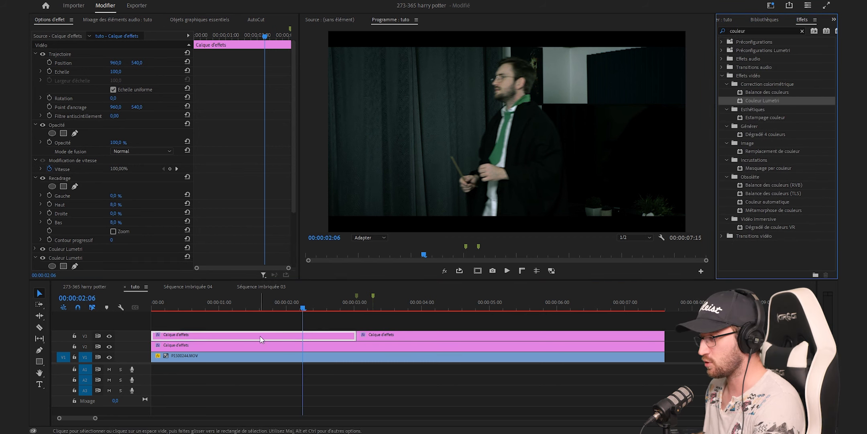
Darken the part before the cut with Tons clairs and Tons foncés at -150 and a lowered midpoint on the RVB curve.
scroll(115, 208, "down", 5)
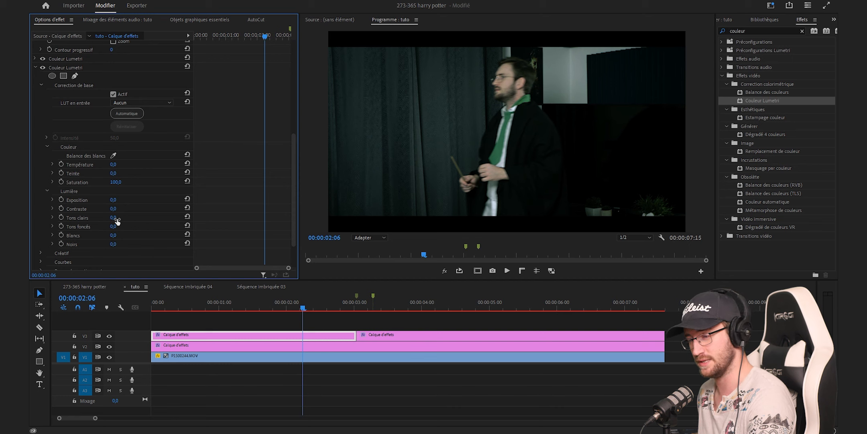
mouse_move(114, 217)
left_mouse_down()
mouse_move(125, 221)
mouse_move(112, 227)
left_mouse_up()
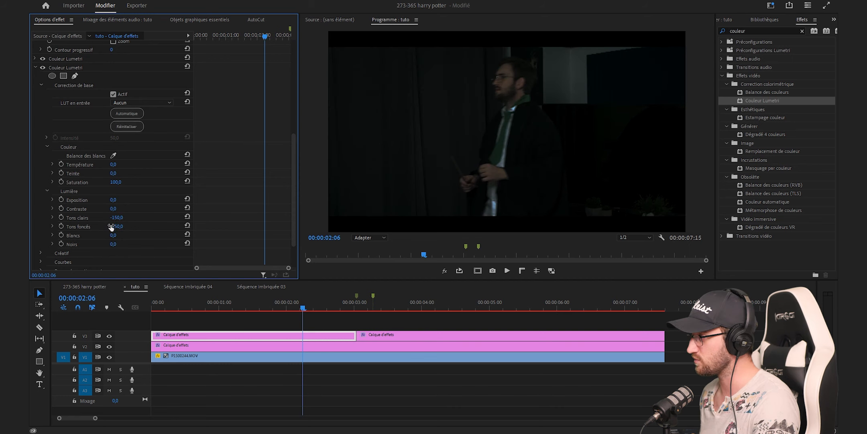
scroll(178, 218, "down", 2)
left_click(40, 221)
scroll(156, 248, "down", 5)
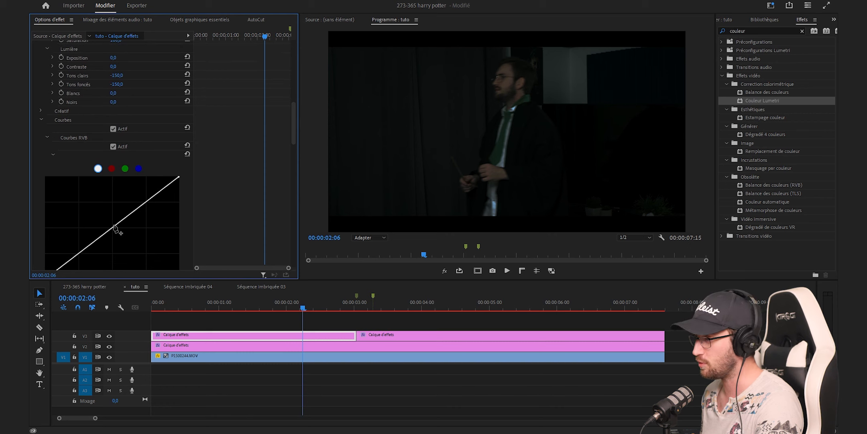
left_click_drag(115, 228, 123, 238)
left_click(264, 306)
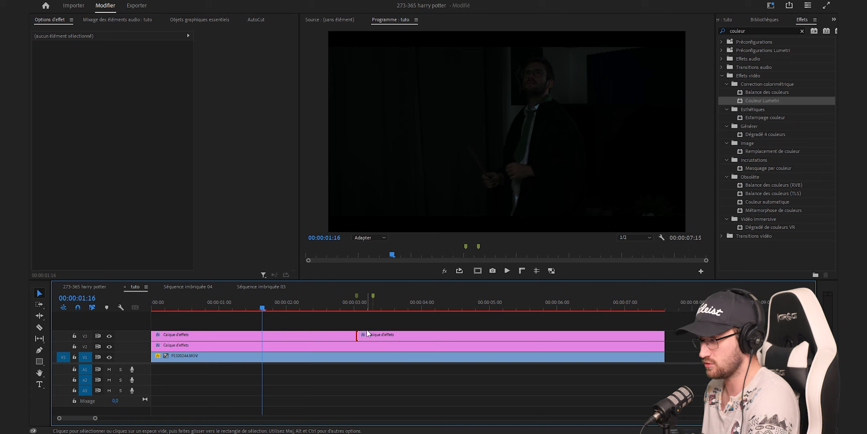
Add a Fondu enchaîné at the V3 adjustment layer's cut, shorten it to 7 frames starting at the cut, and preview the lighting change.
key("ctrl+d")
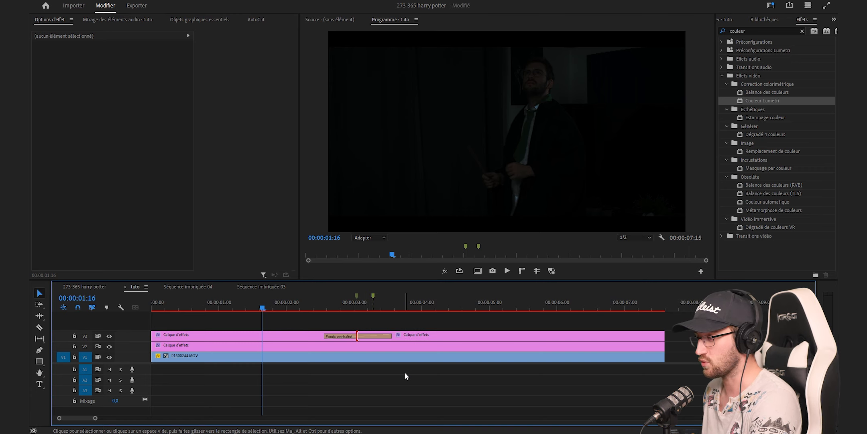
left_click(327, 336)
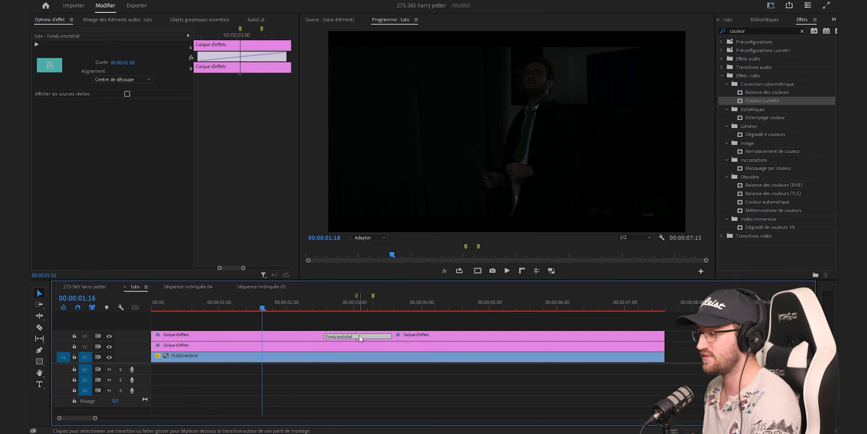
left_click_drag(326, 337, 369, 336)
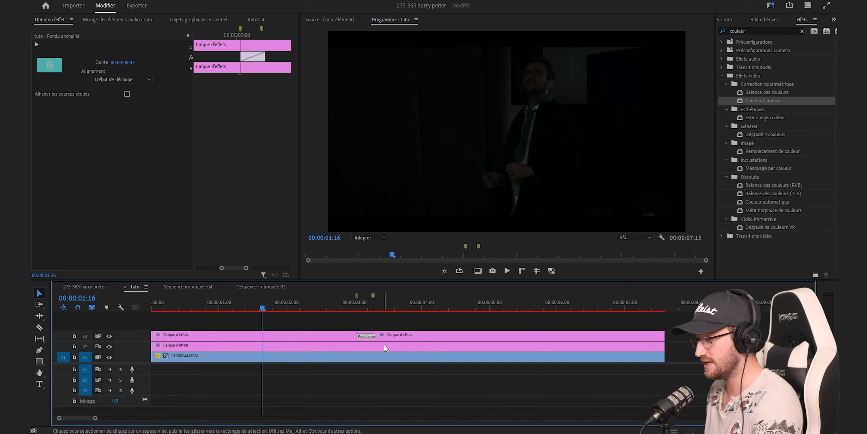
left_click(374, 309)
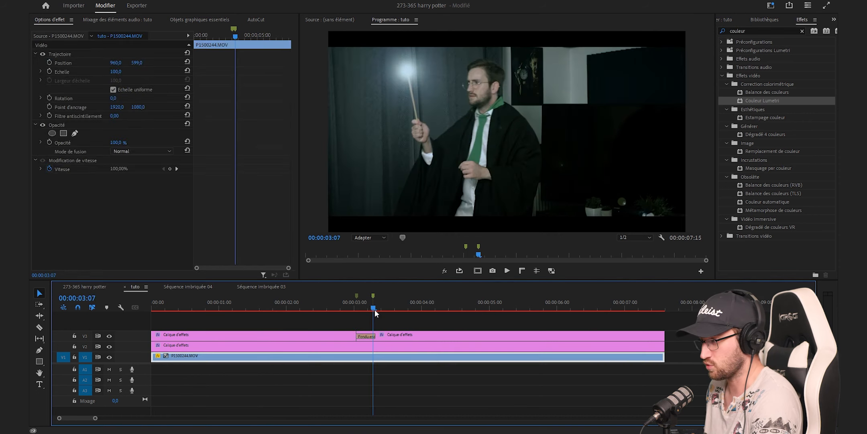
left_click(330, 308)
left_click_drag(330, 310, 378, 318)
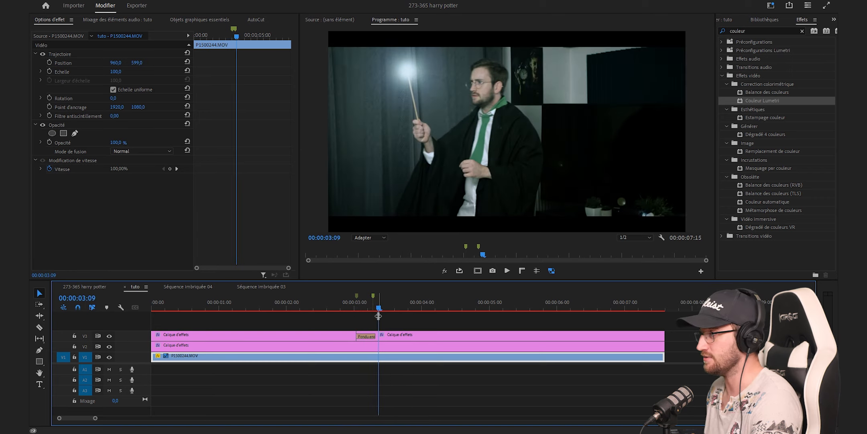